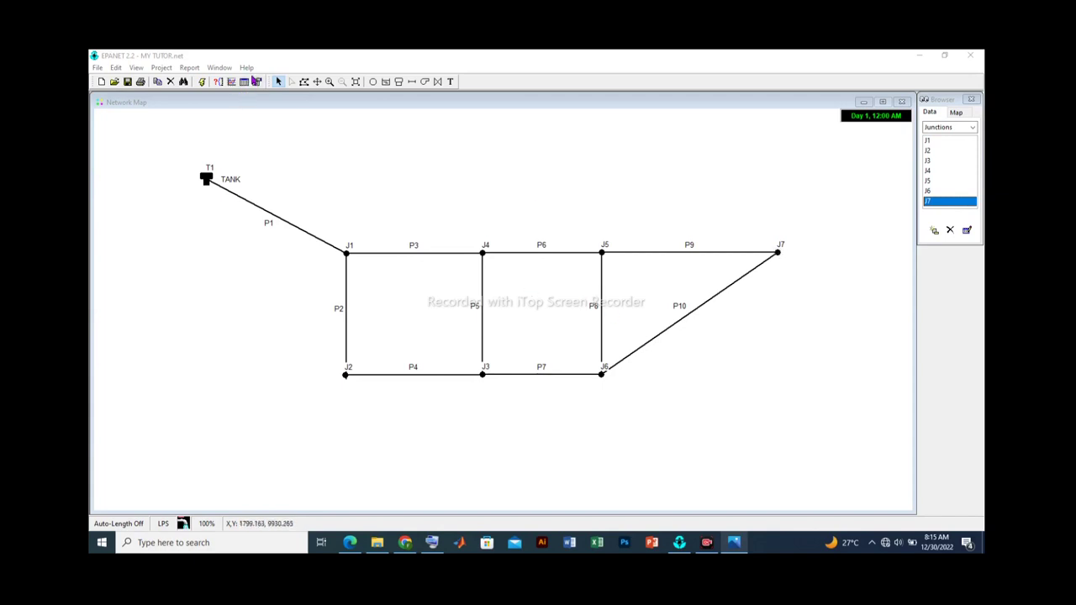
Create a Network Links table showing flow, velocity, headloss and status for pipes P1–P10.
{"action": "left_click", "coordinate": [246, 82]}
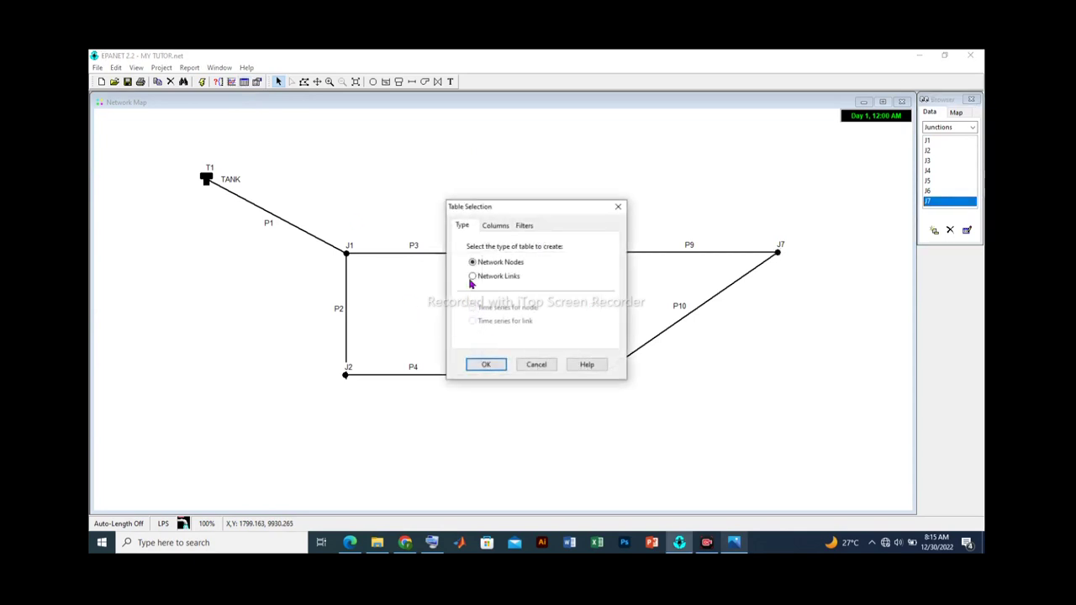
{"action": "left_click", "coordinate": [473, 278]}
{"action": "left_click", "coordinate": [486, 365]}
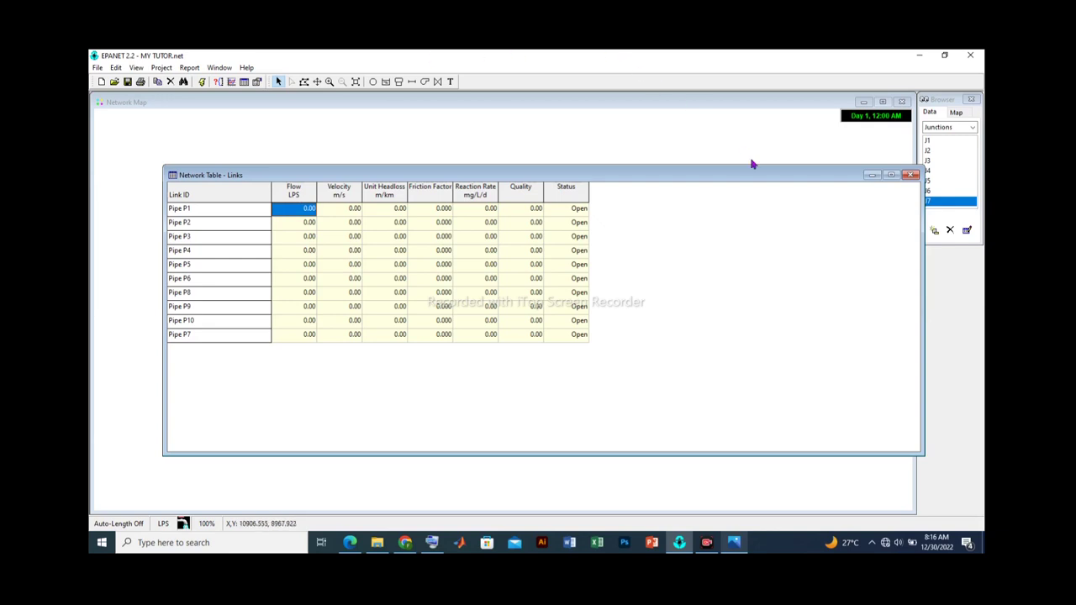
{"action": "left_click", "coordinate": [873, 176]}
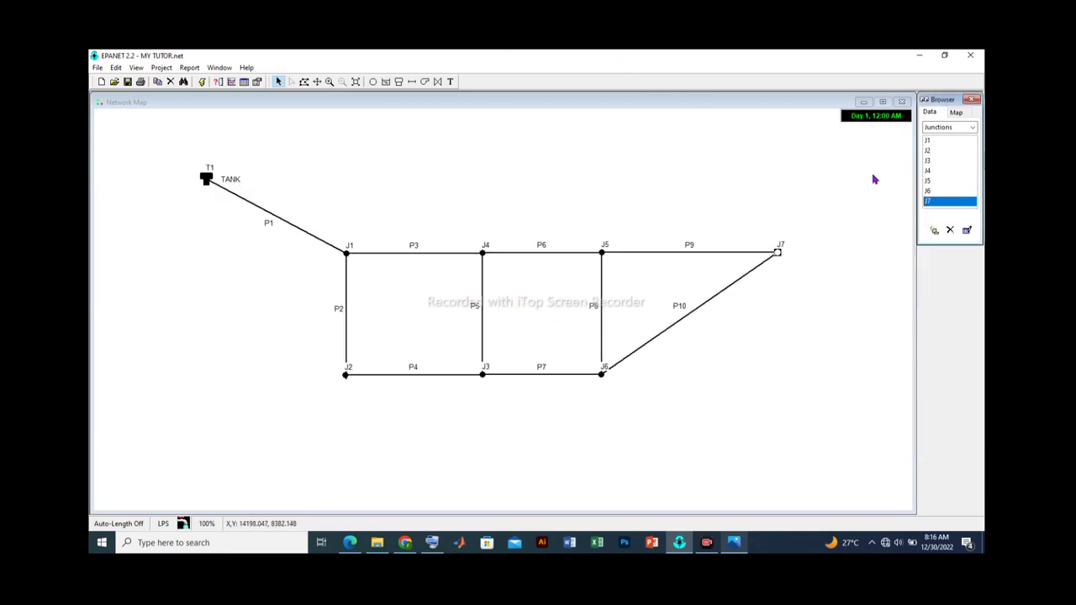
{"action": "double_click", "coordinate": [945, 202]}
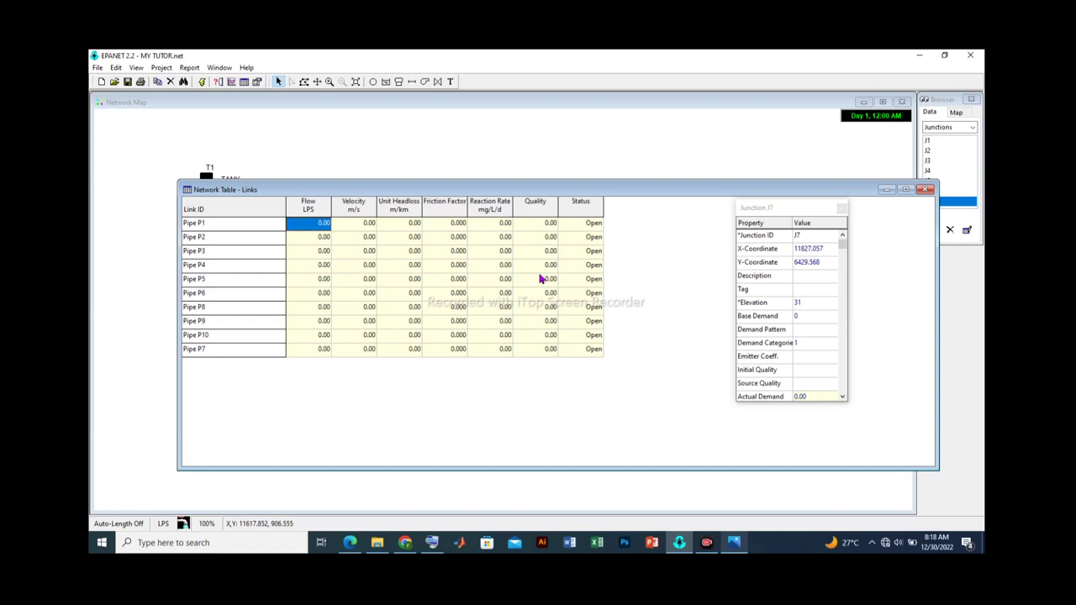
{"action": "left_click", "coordinate": [842, 208]}
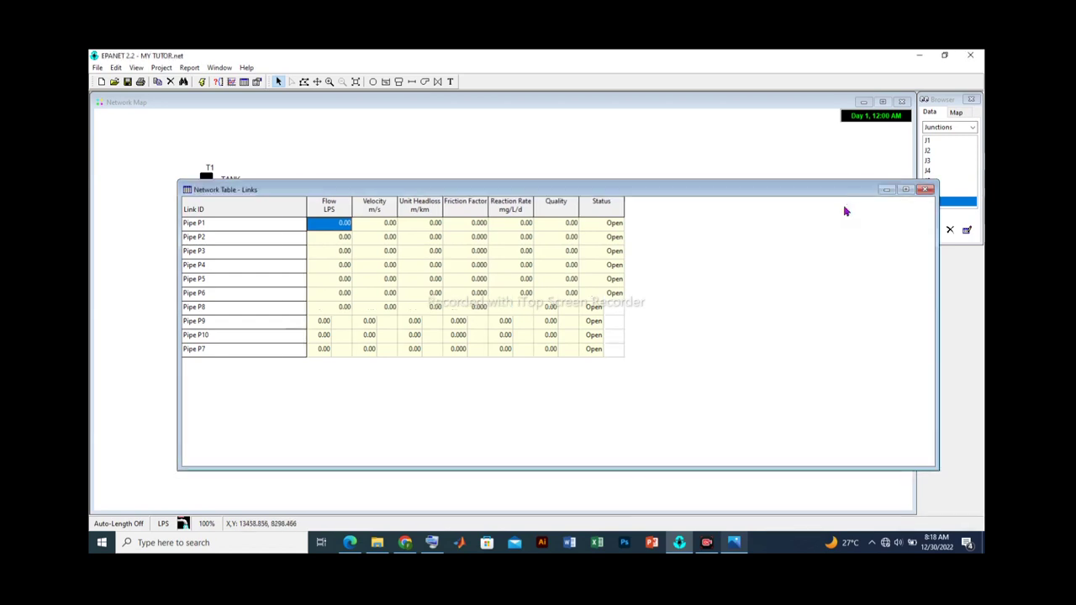
Close the links table and colour the map's nodes by Elevation with a legend.
{"action": "left_click", "coordinate": [926, 189]}
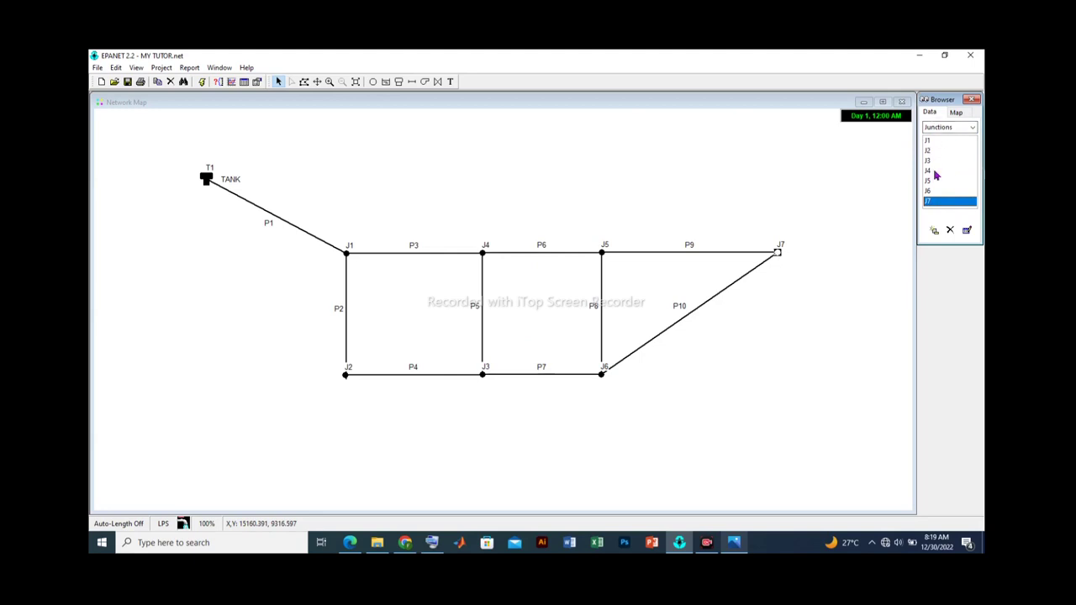
{"action": "left_click", "coordinate": [956, 112]}
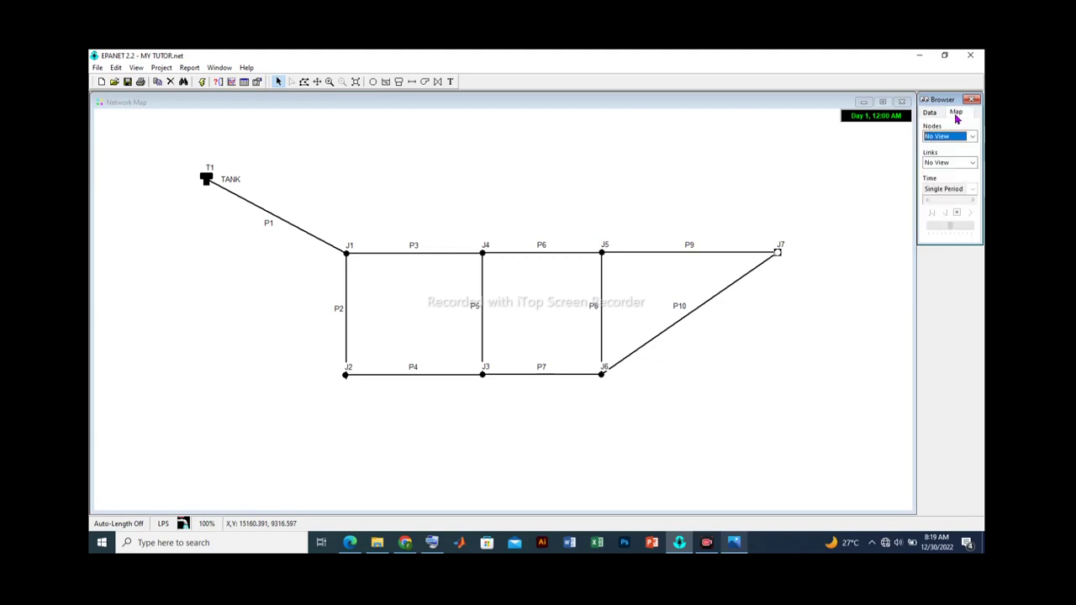
{"action": "left_click", "coordinate": [972, 136]}
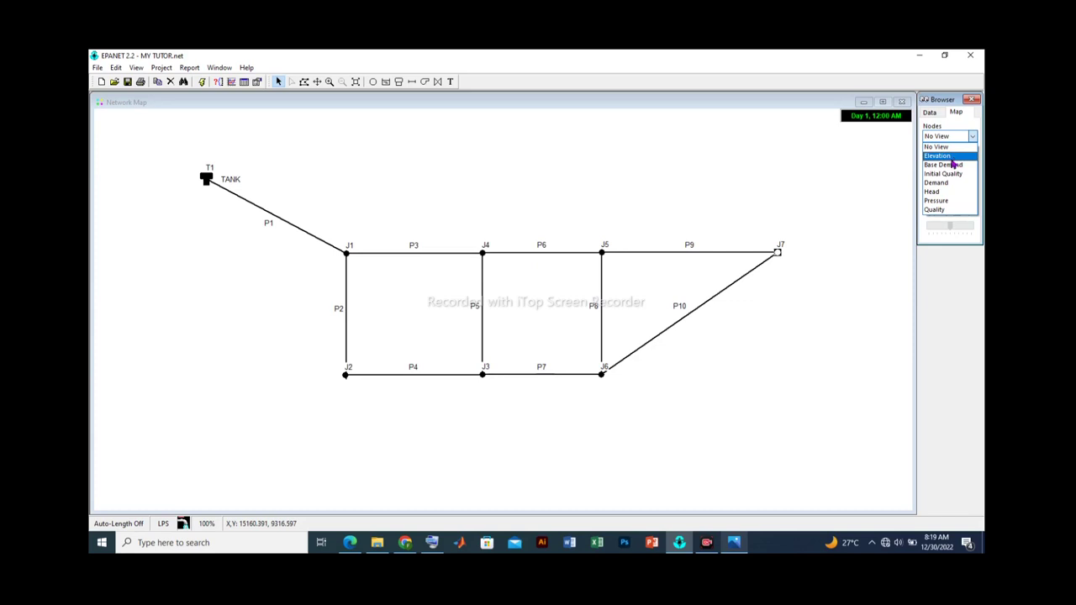
{"action": "left_click", "coordinate": [953, 158]}
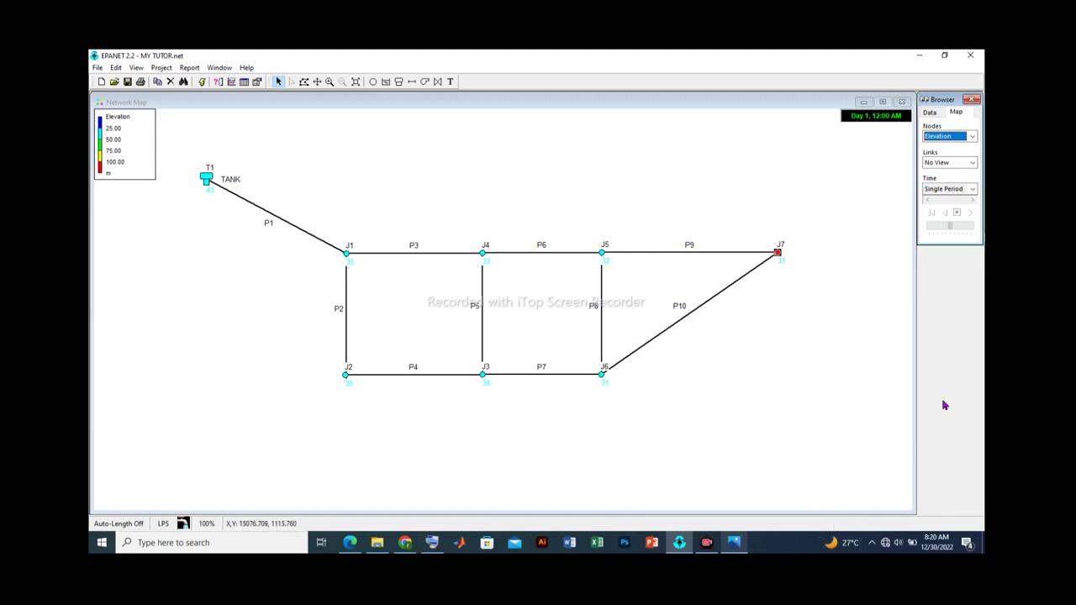
Switch the node colouring from Elevation to Head, every node showing 53.00 m.
{"action": "left_click", "coordinate": [973, 136]}
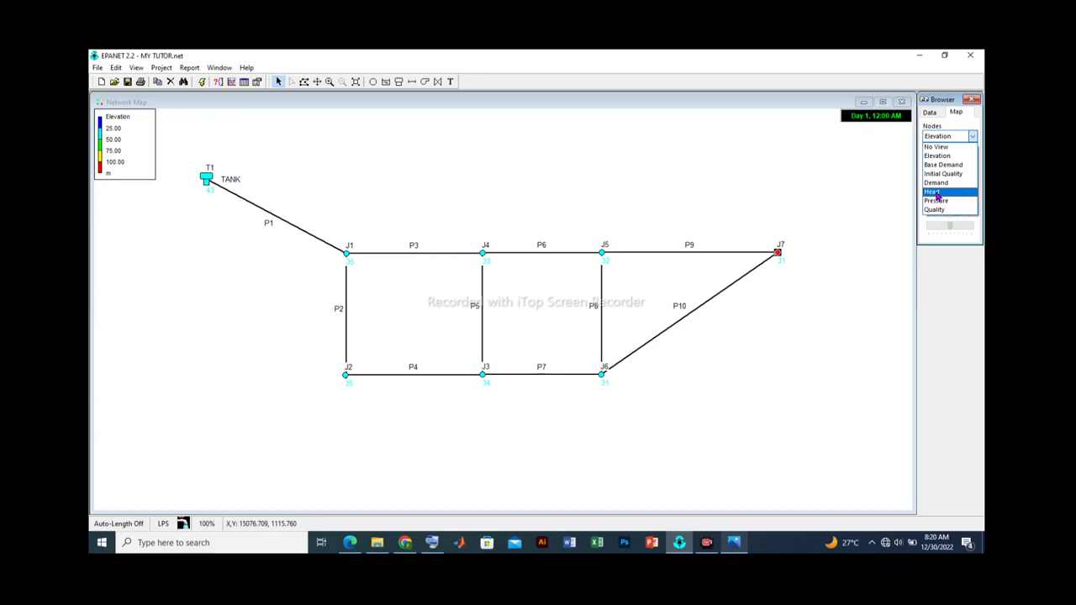
{"action": "left_click", "coordinate": [938, 192]}
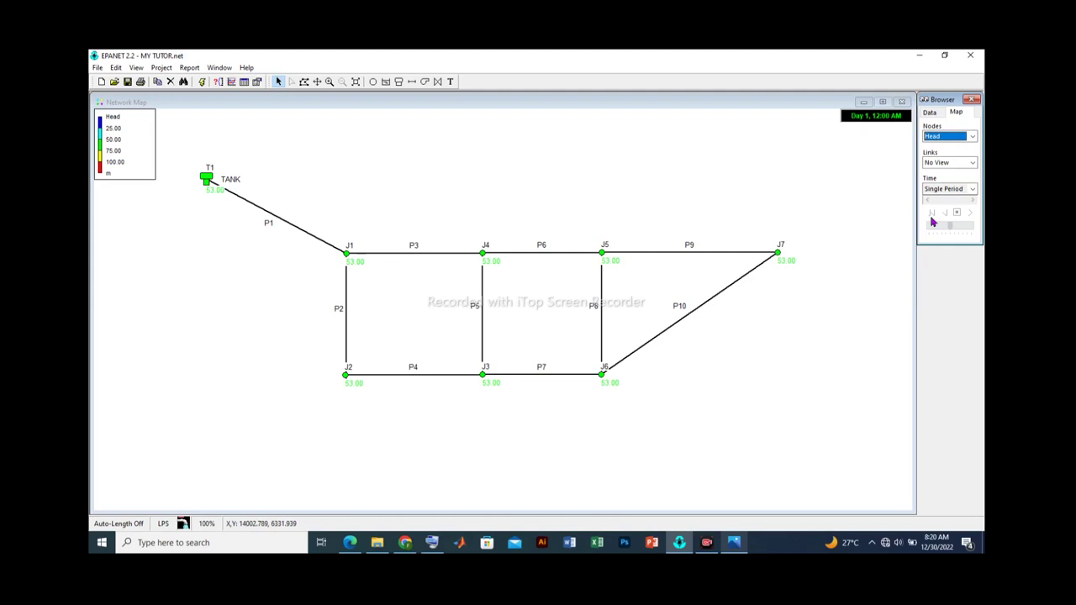
{"action": "left_click", "coordinate": [973, 163]}
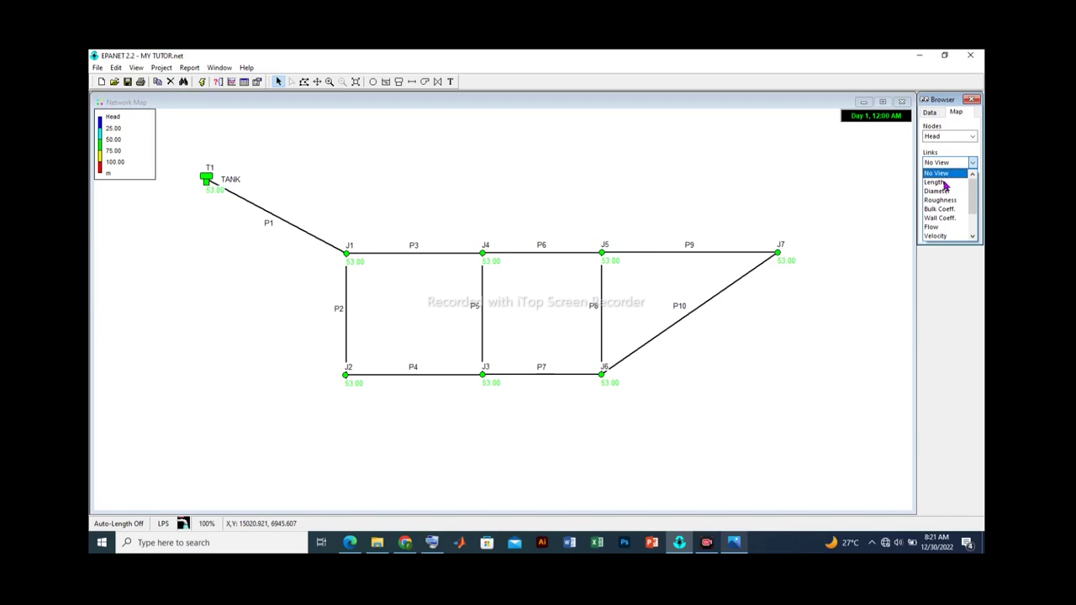
Colour the pipes by Length with labelled lengths, then return to the Data lists.
{"action": "left_click", "coordinate": [942, 182]}
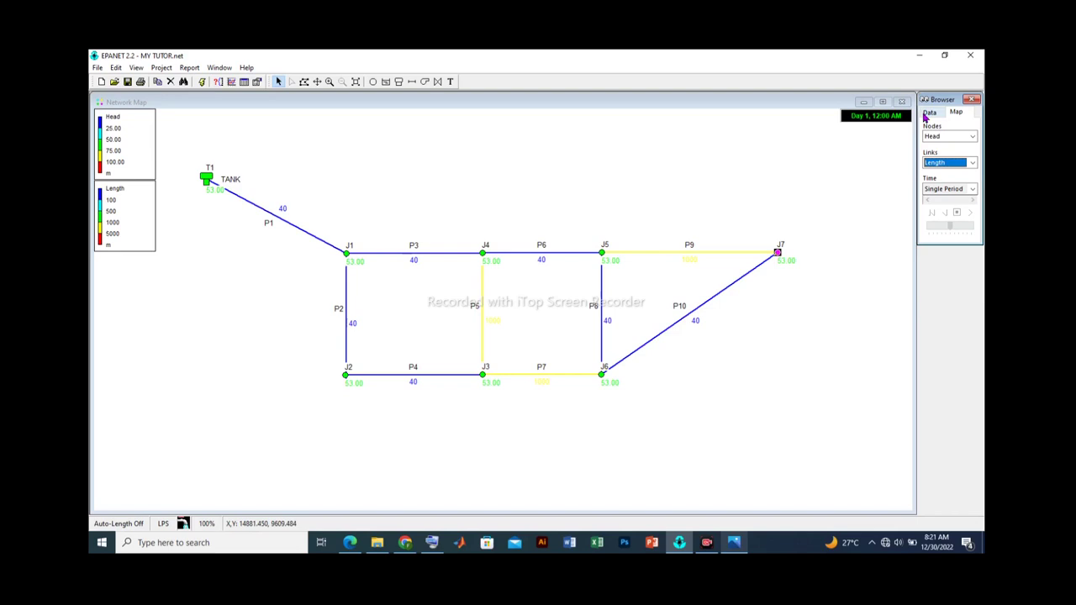
{"action": "left_click", "coordinate": [929, 112]}
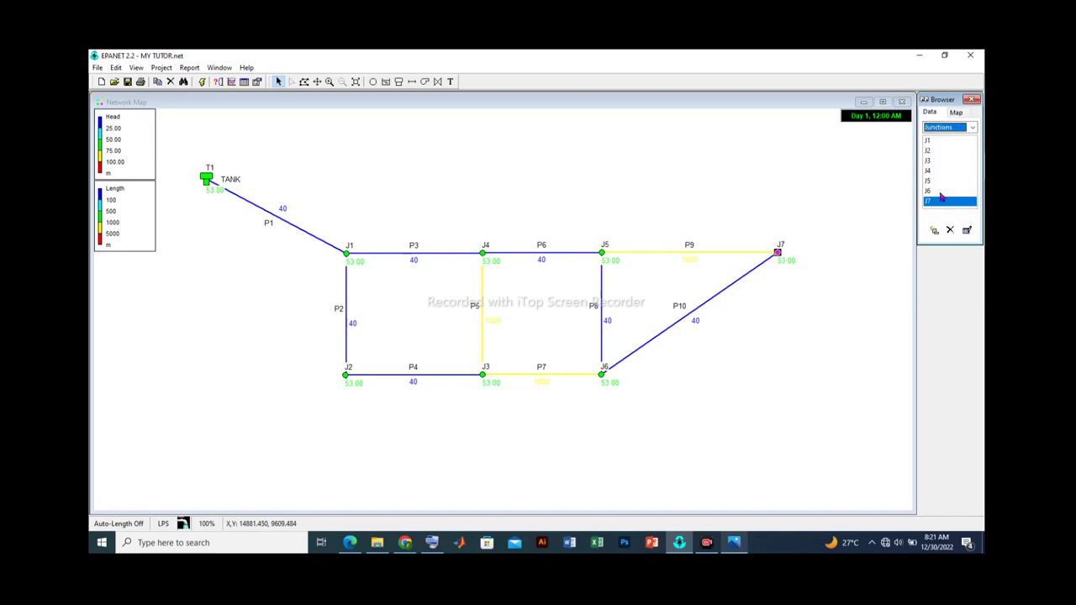
List the Pipes and inspect pipe P9's properties, confirming its length of 1000.
{"action": "left_click", "coordinate": [939, 129]}
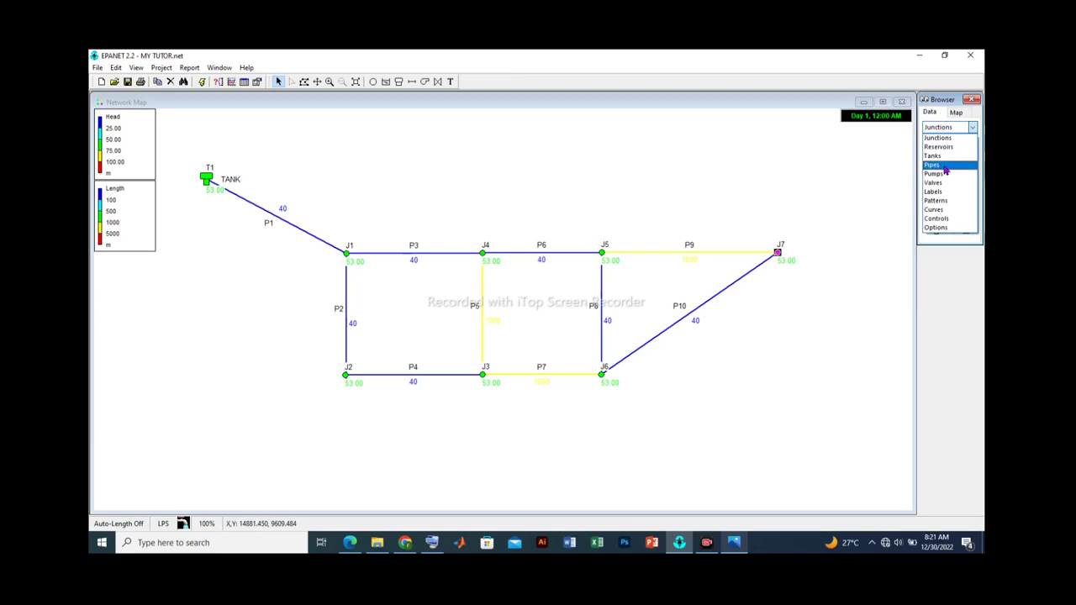
{"action": "left_click", "coordinate": [946, 167]}
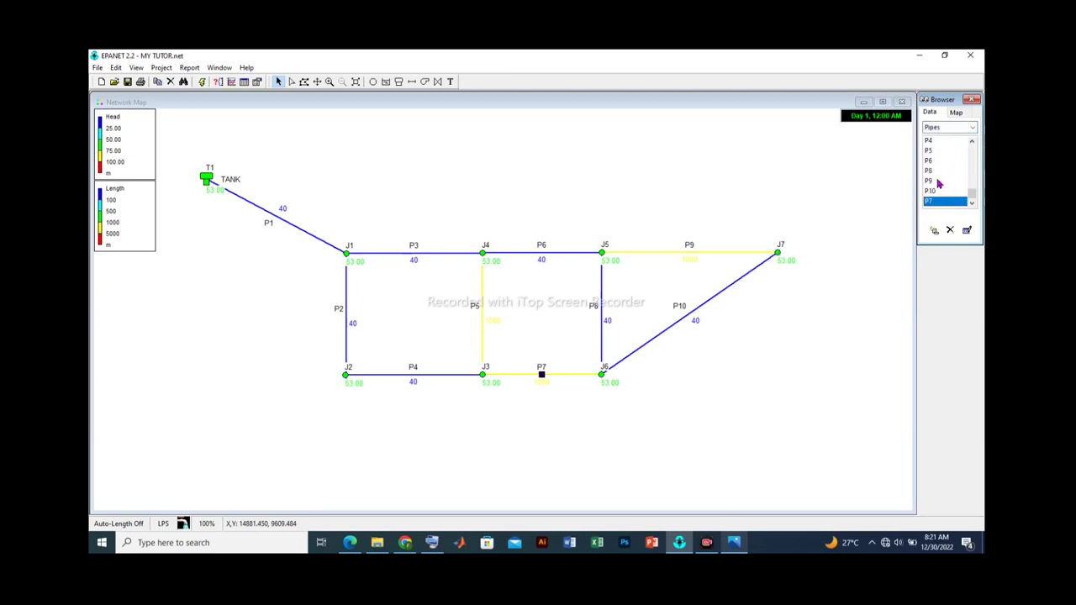
{"action": "double_click", "coordinate": [931, 181]}
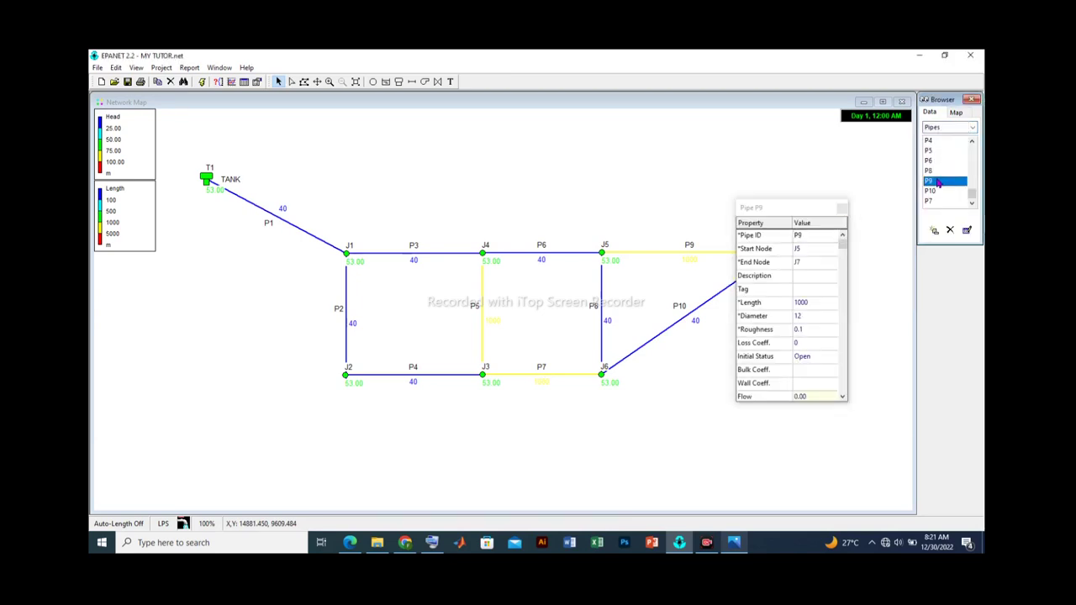
{"action": "left_click", "coordinate": [806, 307]}
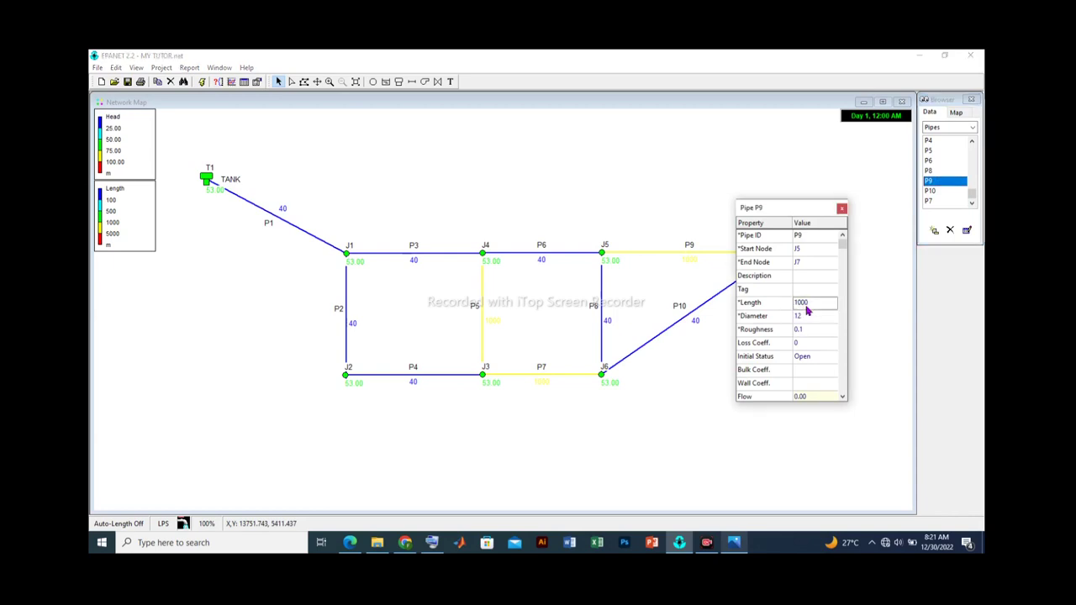
{"action": "left_click", "coordinate": [841, 208]}
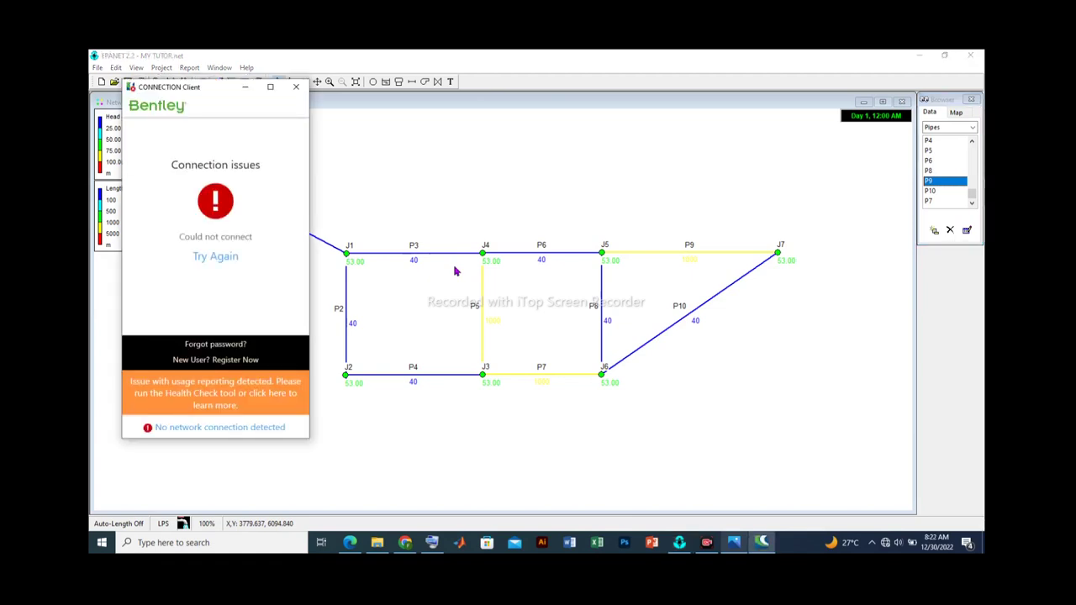
Dismiss the Bentley CONNECTION Client 'Could not connect' popup.
{"action": "left_click", "coordinate": [296, 87]}
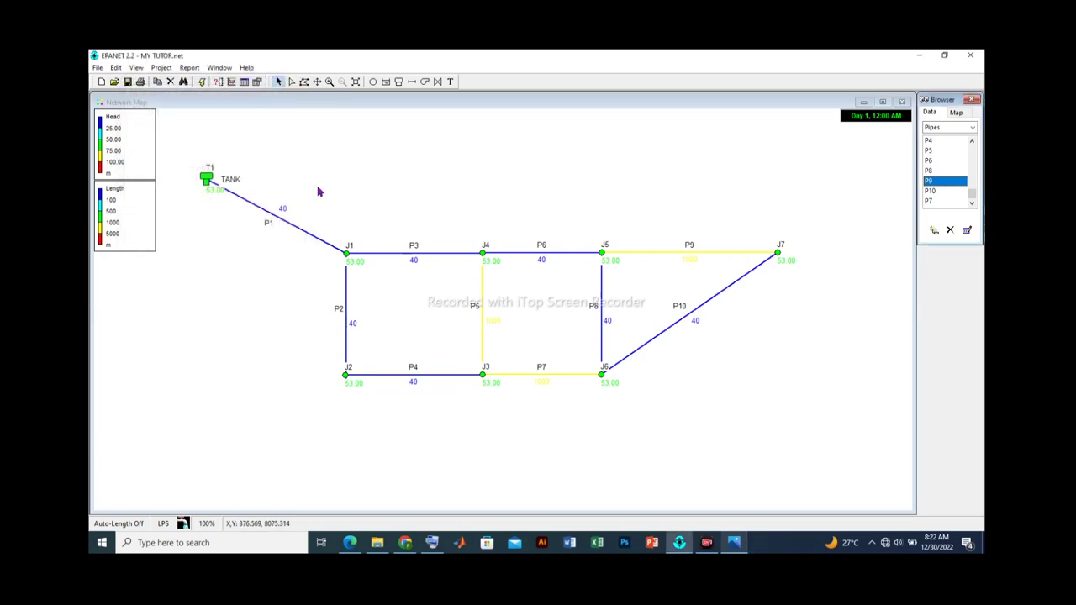